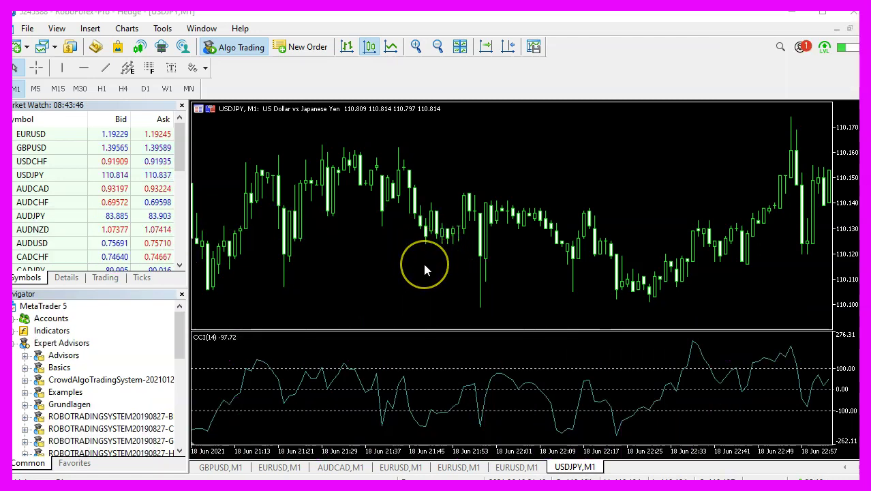
# Switch from the USDJPY chart to the Myfxbook portfolio page in Chrome.
pyautogui.hotkey('alt', 'Tab')
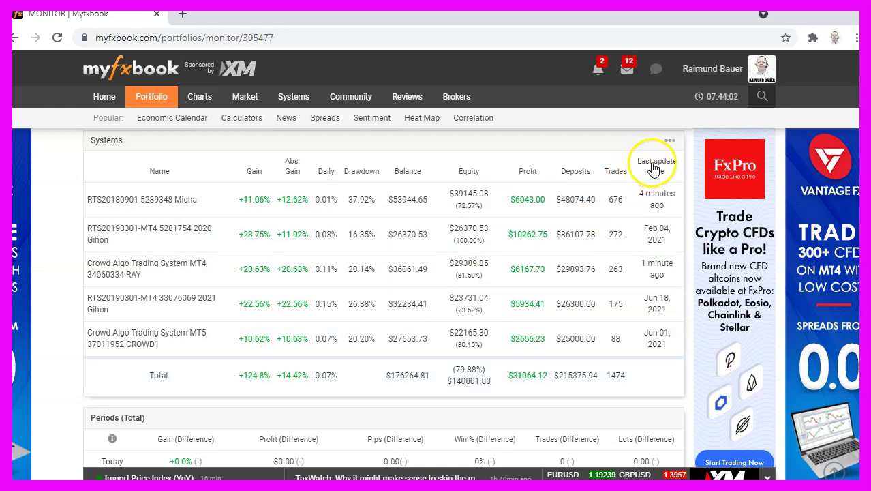
# Open the RTS20190301-MT4 system's detail page showing its growth chart.
pyautogui.click(655, 240)
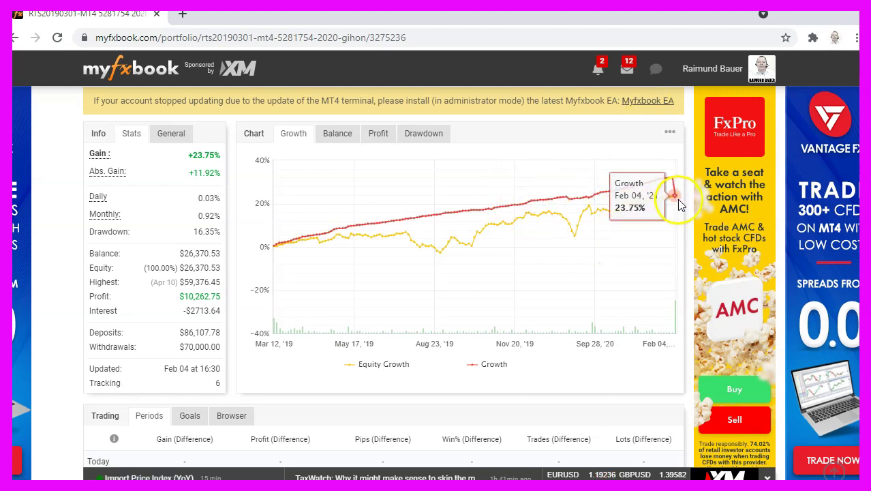
# Download the Myfxbook EA installer and check version.txt inside EaInstaller (1).exe (1.8.6.0).
pyautogui.click(644, 109)
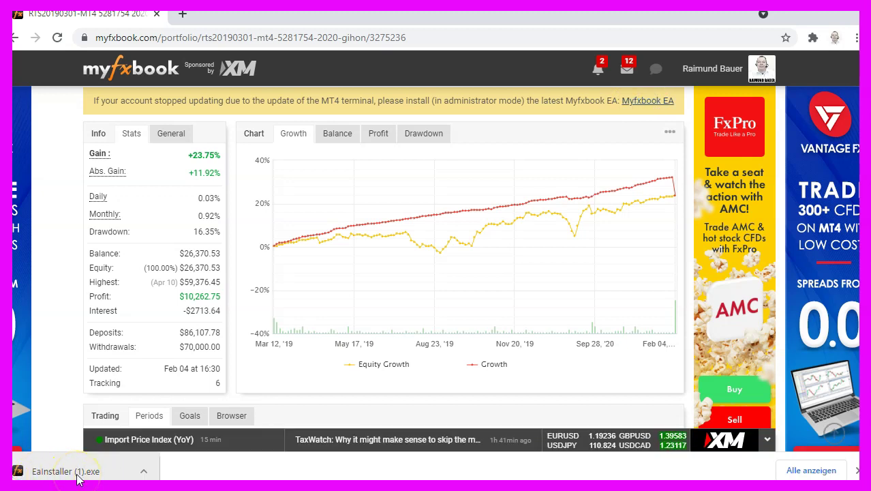
pyautogui.click(291, 120)
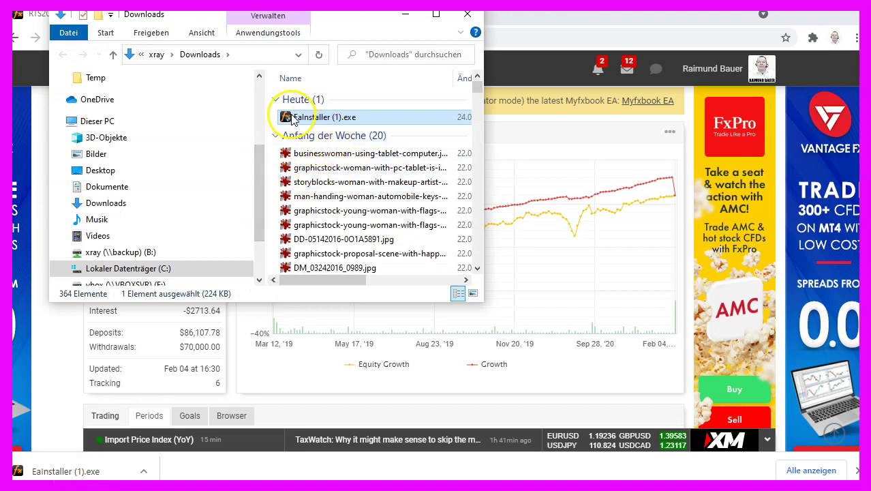
pyautogui.doubleClick(291, 119)
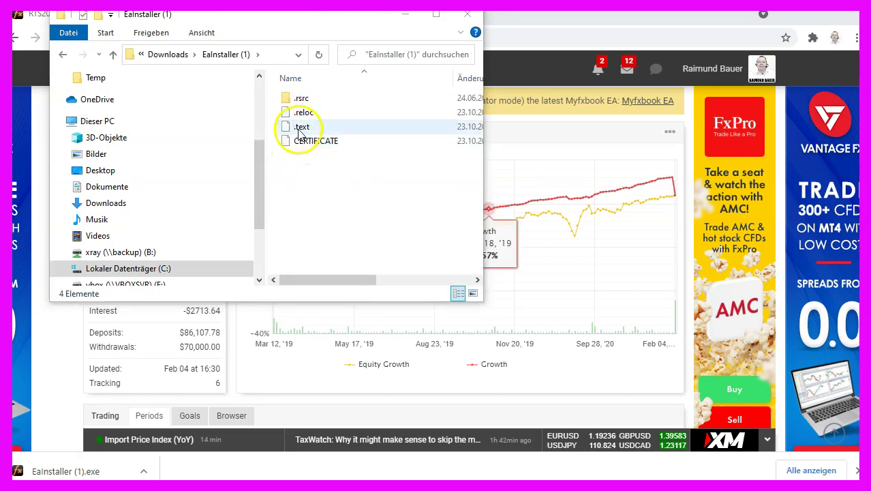
pyautogui.doubleClick(303, 96)
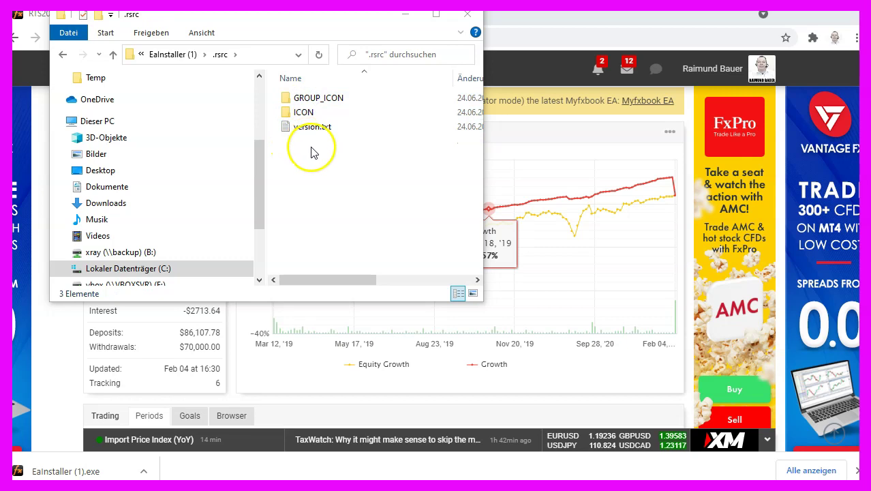
pyautogui.doubleClick(311, 129)
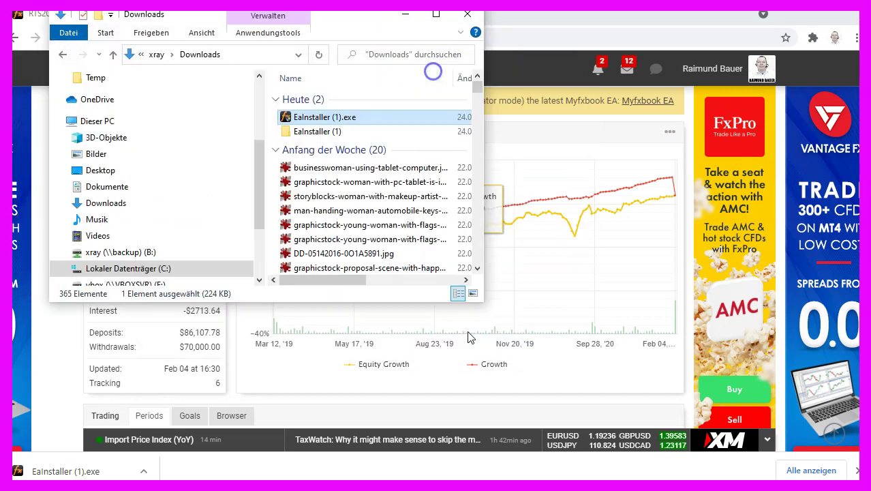
pyautogui.moveTo(324, 122)
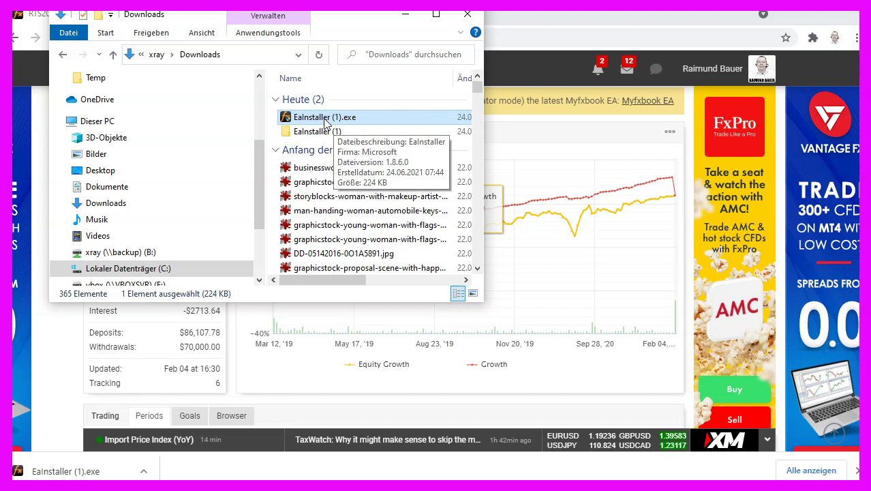
# Run EaInstaller (1).exe and install the required .NET Framework 3.5 feature.
pyautogui.doubleClick(324, 122)
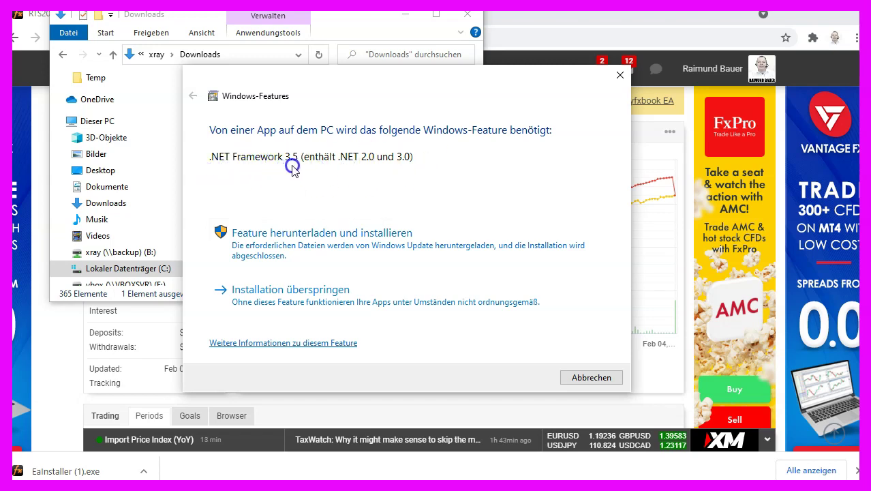
pyautogui.click(296, 245)
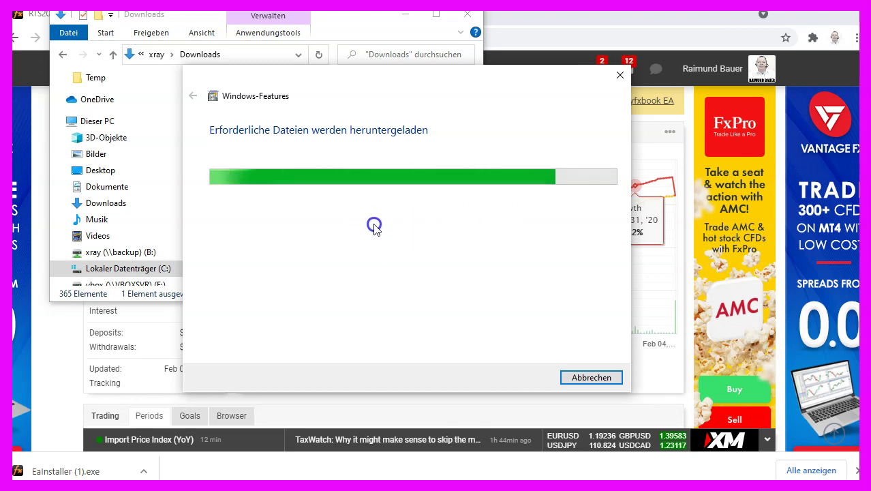
pyautogui.click(411, 225)
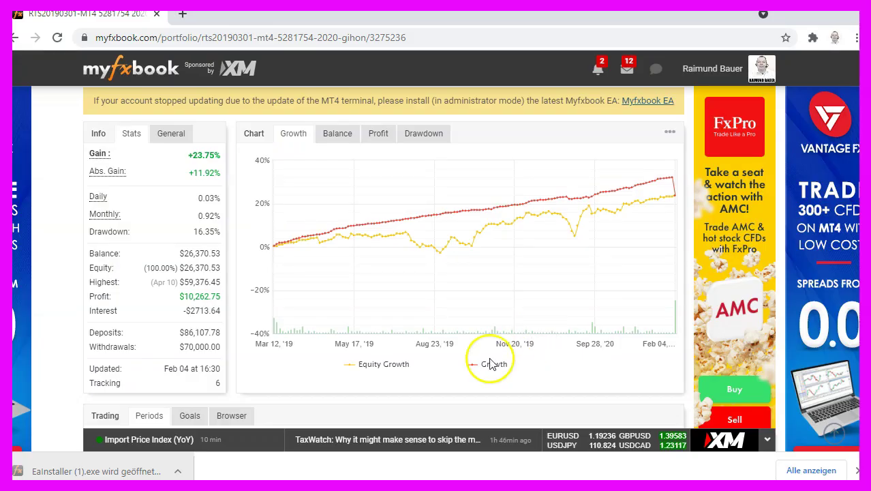
# Launch Myfxbook EA Installer v1.86, review the MT4 and MT5 installations, then cancel.
pyautogui.click(68, 471)
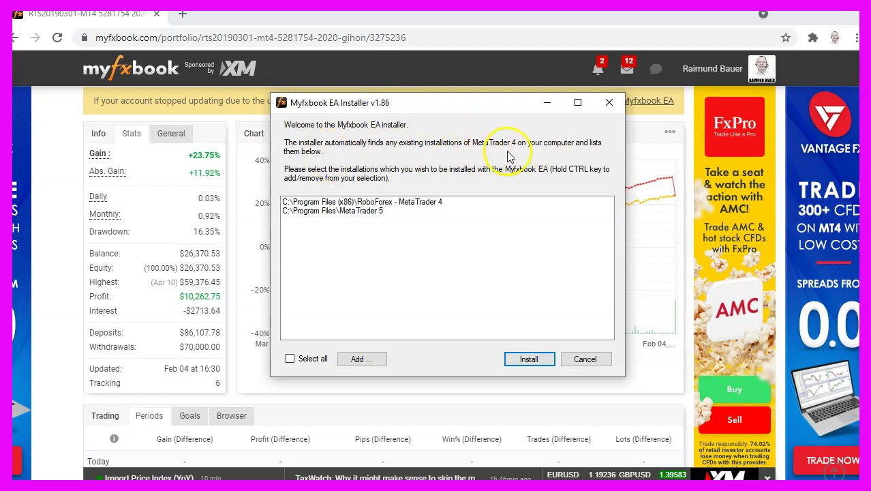
pyautogui.click(584, 361)
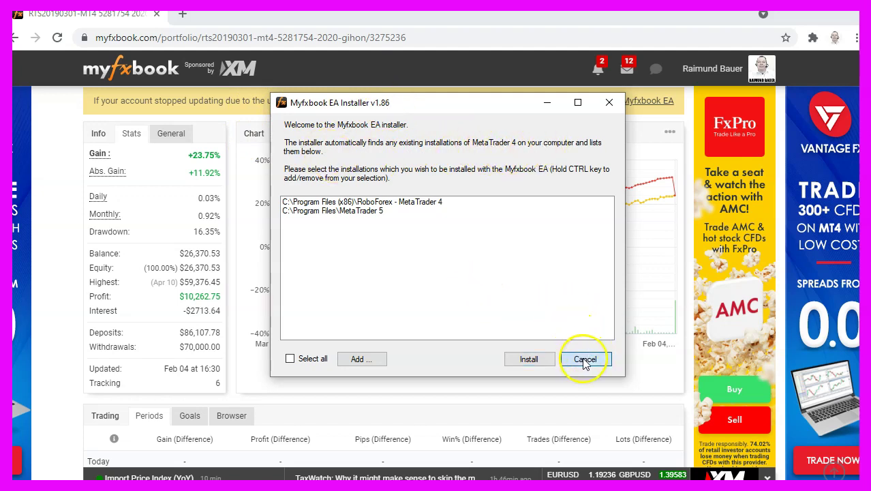
# Search Google for 'myfxbook expert advisor download'.
pyautogui.click(259, 39)
pyautogui.write('my')
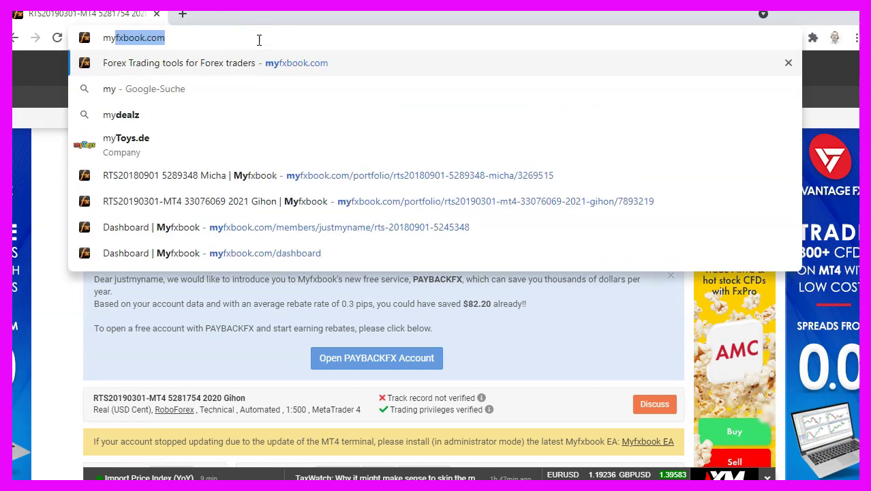
pyautogui.write('fxbook')
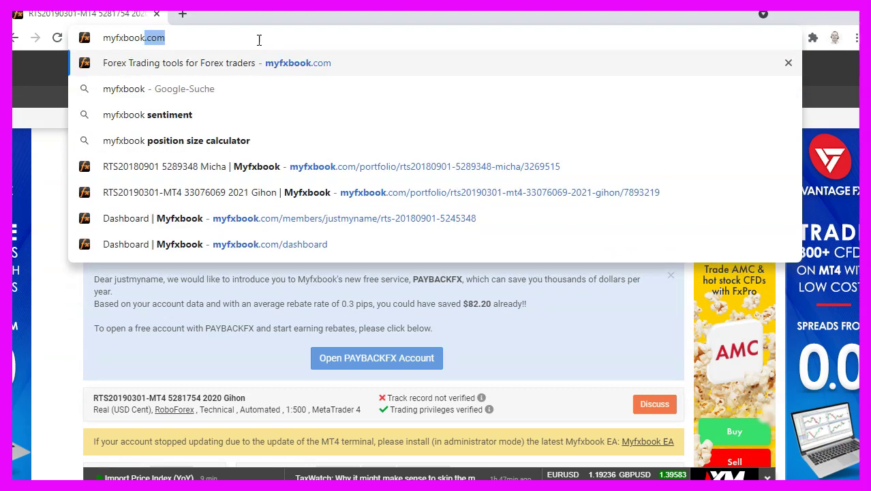
pyautogui.write(' exper')
pyautogui.press('Right')
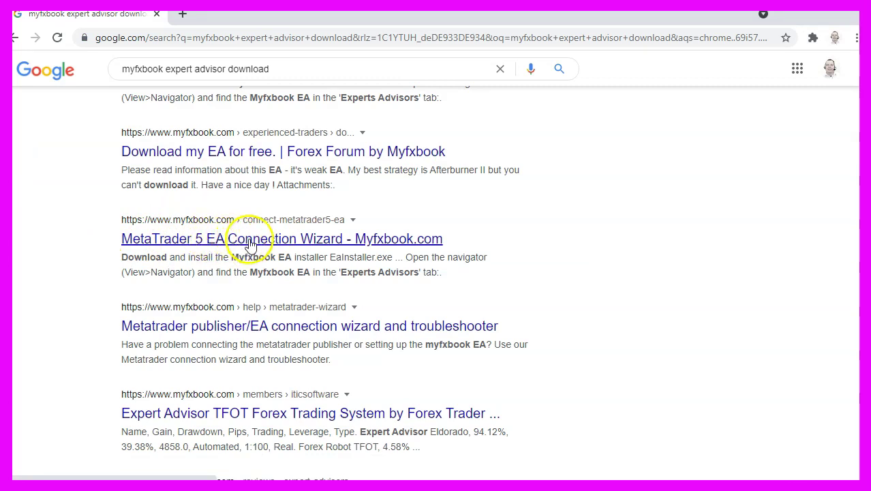
# Open the MetaTrader 5 EA Connection Wizard page and download EaInstallerMT5.exe.
pyautogui.click(251, 238)
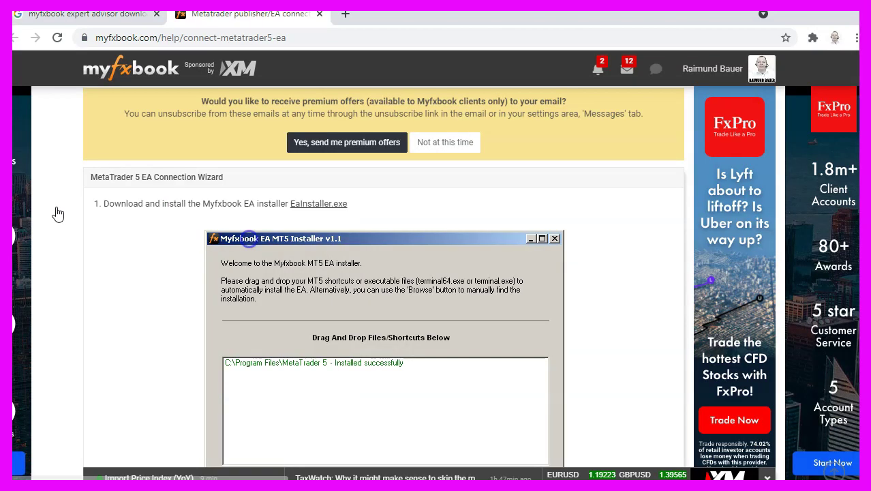
pyautogui.click(316, 205)
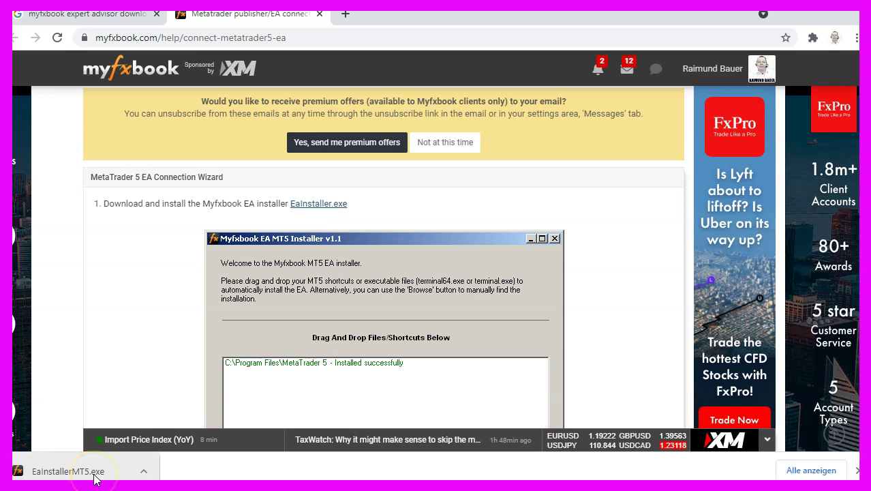
# Run EaInstallerMT5.exe with the MetaTrader 5 desktop shortcut, dismissing the access-denied error.
pyautogui.click(95, 477)
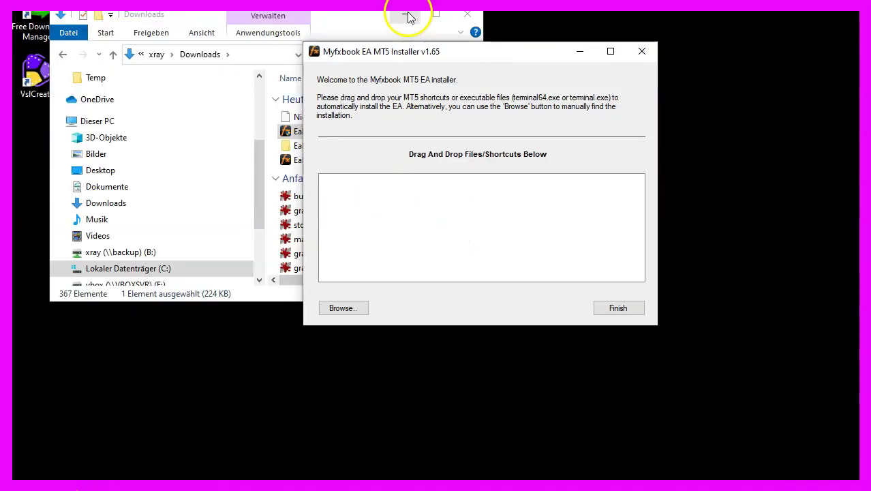
pyautogui.click(407, 17)
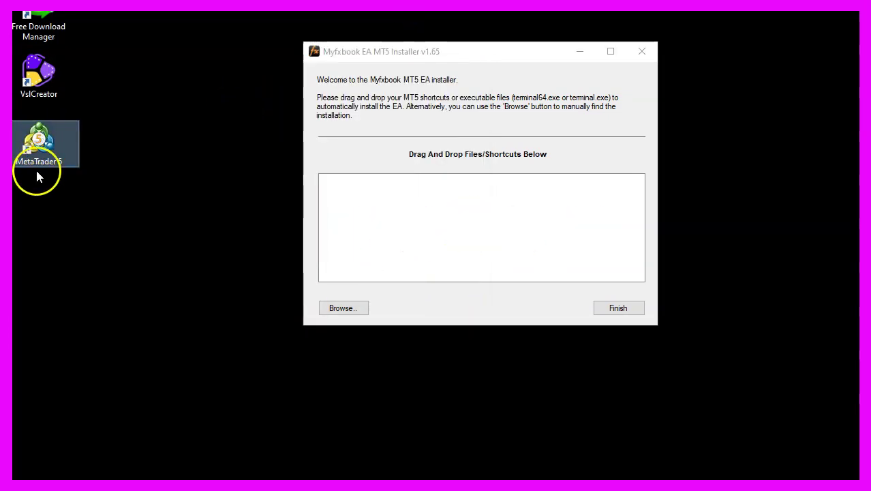
pyautogui.moveTo(41, 151); pyautogui.dragTo(225, 146)
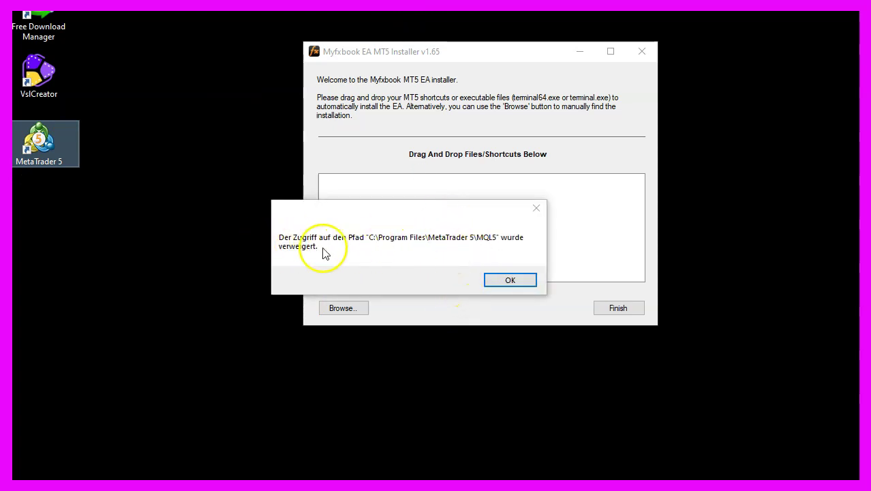
pyautogui.click(510, 280)
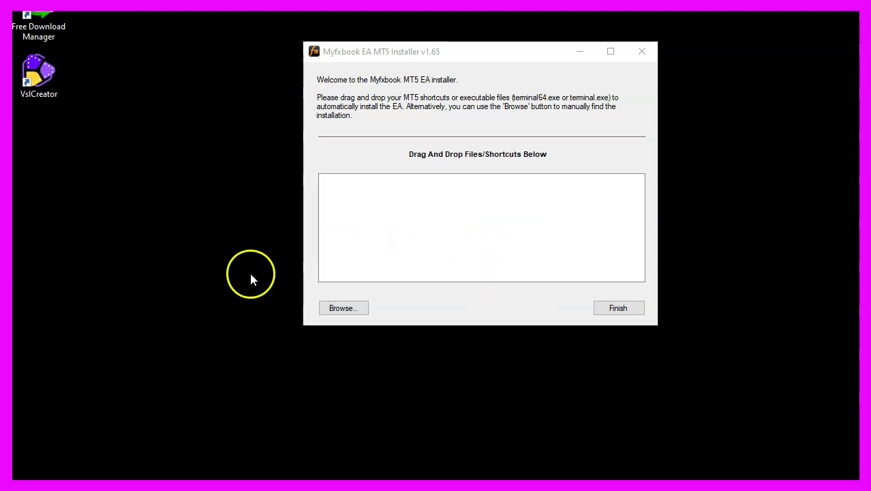
# Browse to C:\Program Files\MetaTrader 5 and pick terminal64.exe as the install target.
pyautogui.click(345, 308)
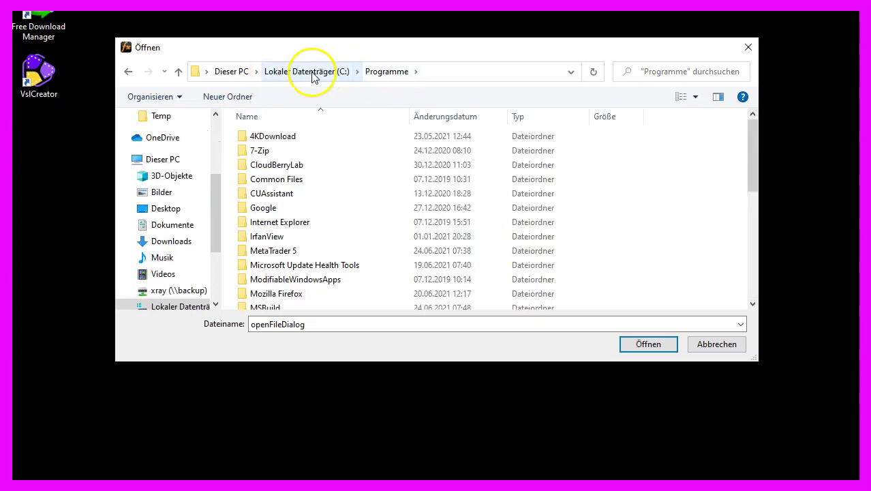
pyautogui.doubleClick(280, 250)
pyautogui.doubleClick(283, 249)
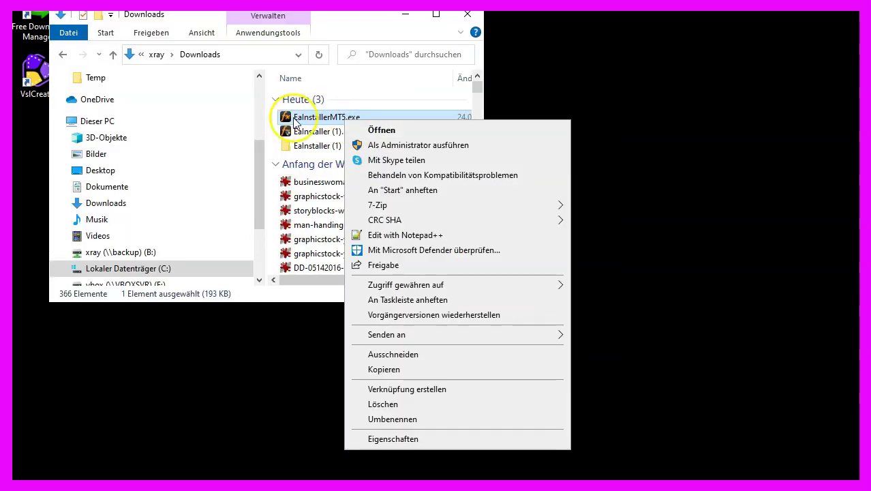
# Run EAInstallerMT5.exe as administrator.
pyautogui.click(296, 119)
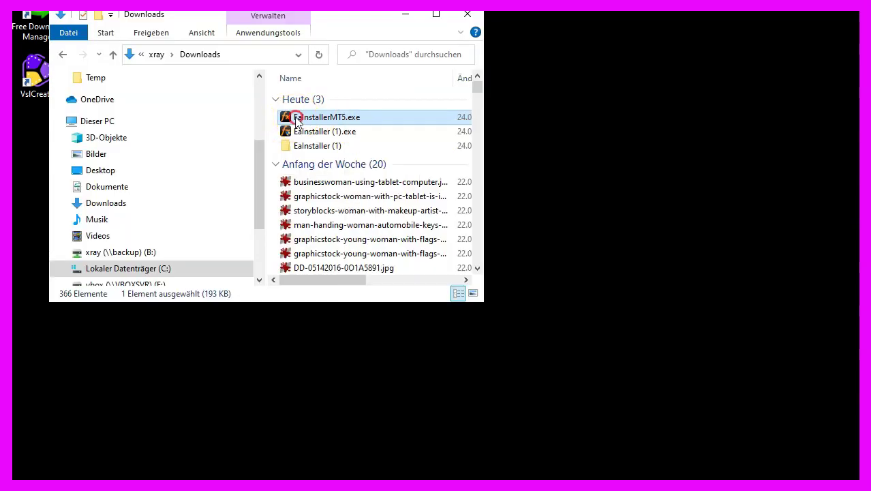
pyautogui.rightClick(296, 122)
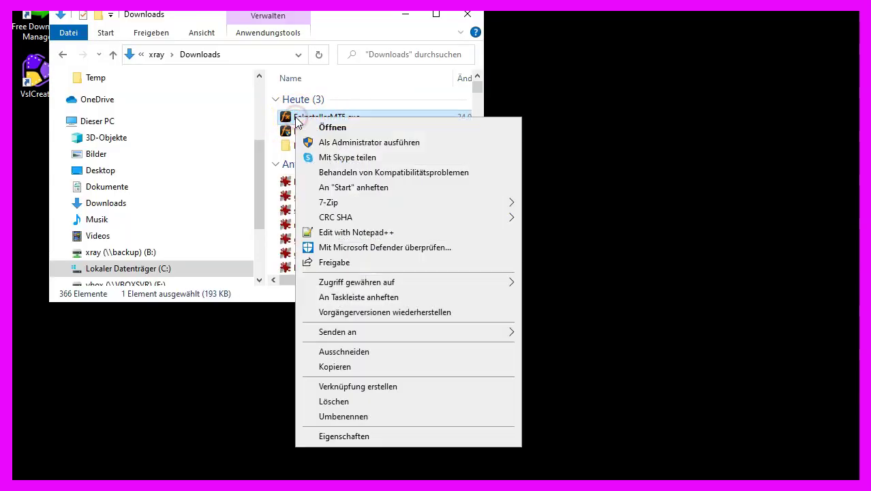
pyautogui.click(362, 143)
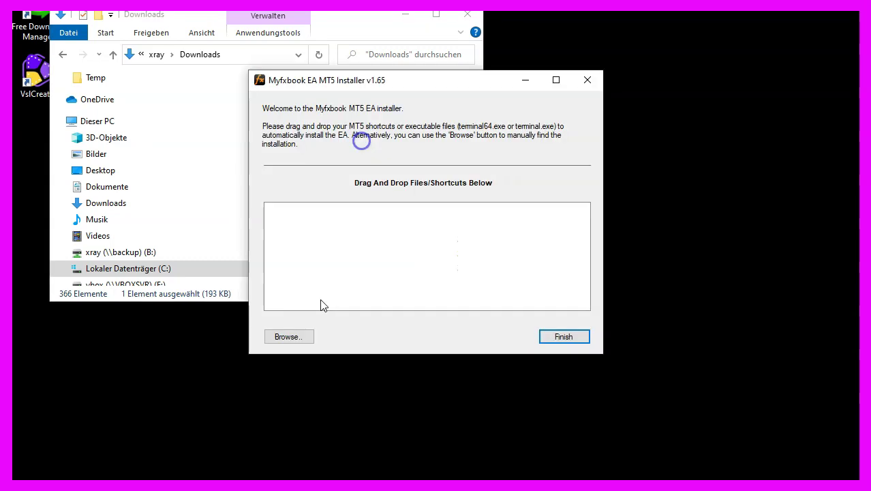
# Target the C:\Program Files\MetaTrader 5 folder and complete the EA installation.
pyautogui.click(297, 335)
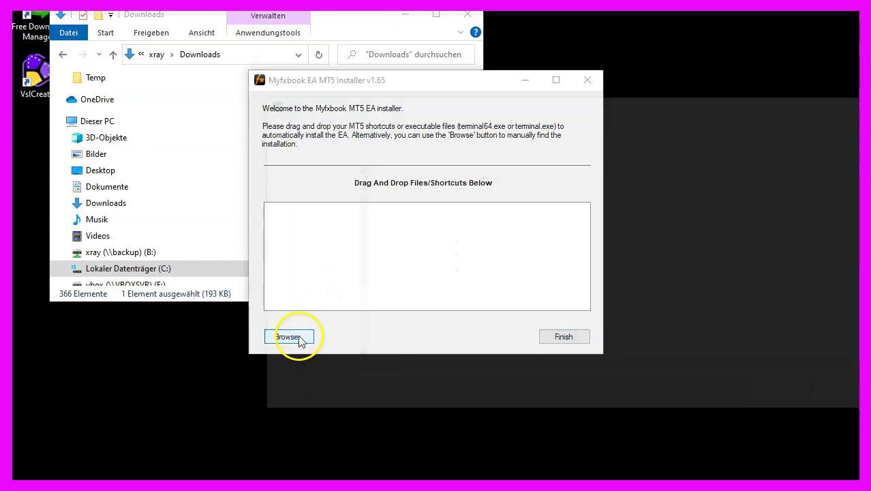
pyautogui.click(338, 253)
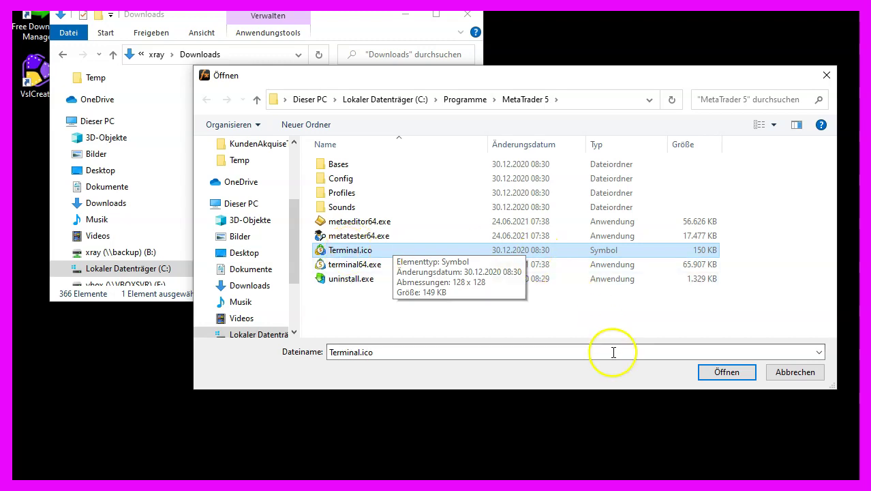
pyautogui.click(727, 372)
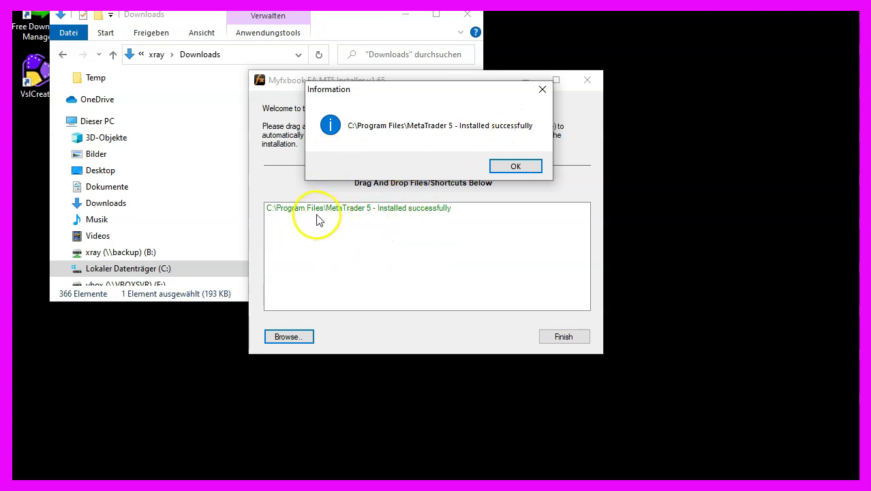
pyautogui.click(519, 168)
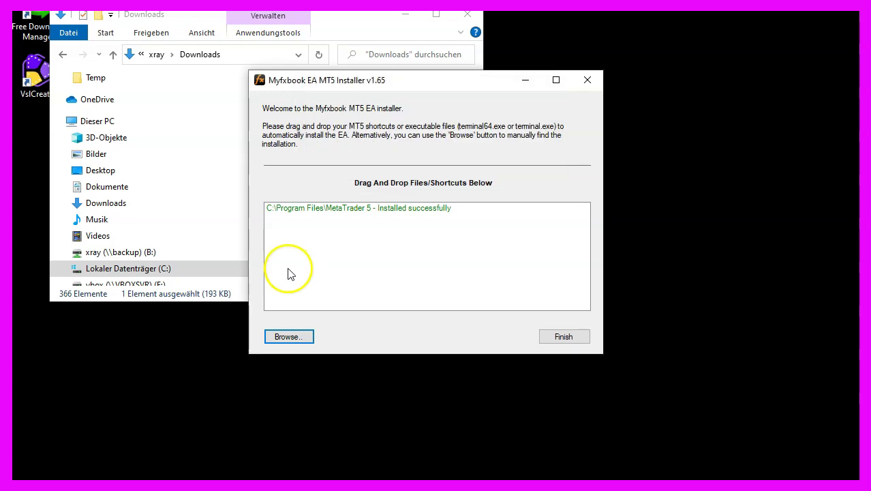
pyautogui.click(563, 339)
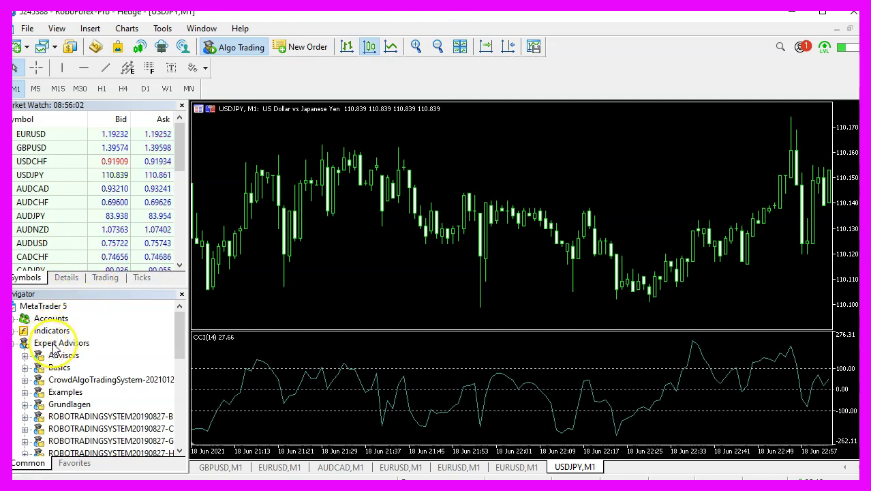
# Refresh the Navigator's Expert Advisors and drag Myfxbook onto the USDJPY chart.
pyautogui.rightClick(54, 344)
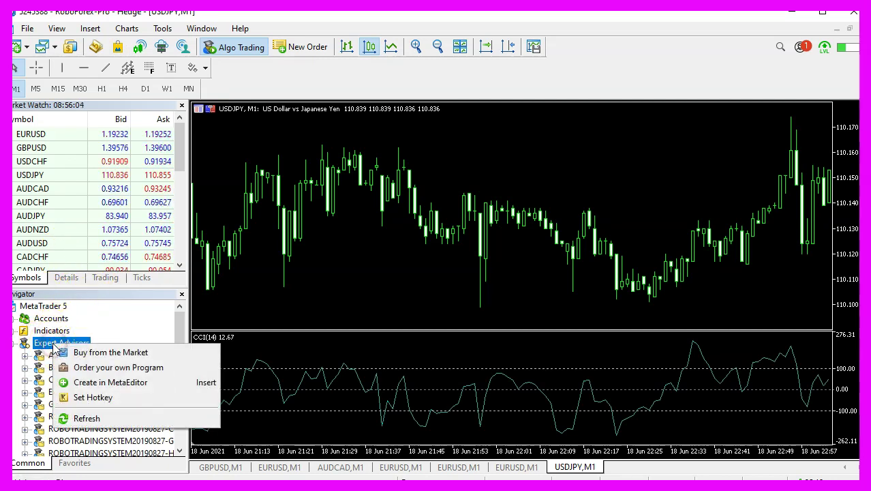
pyautogui.click(127, 416)
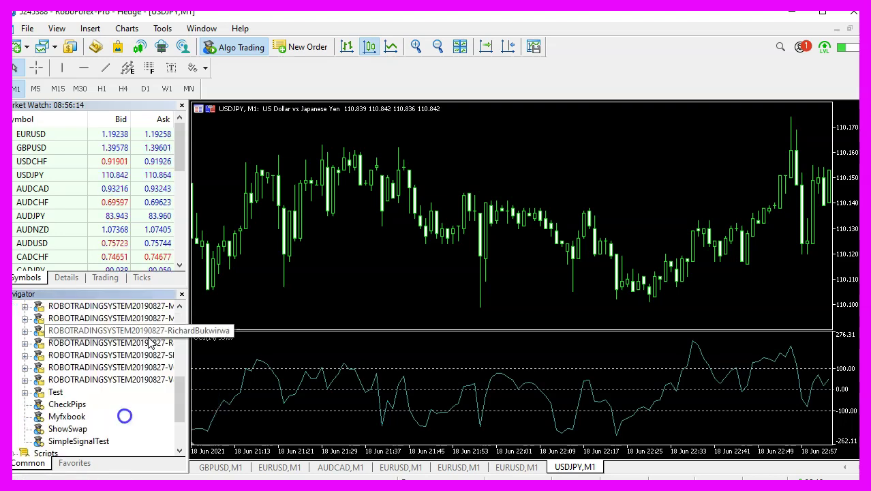
pyautogui.click(60, 417)
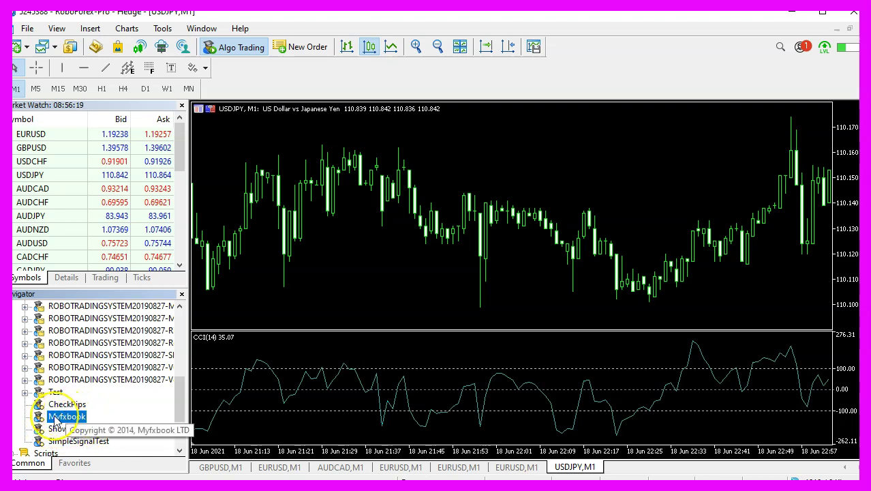
pyautogui.moveTo(56, 421); pyautogui.dragTo(669, 151)
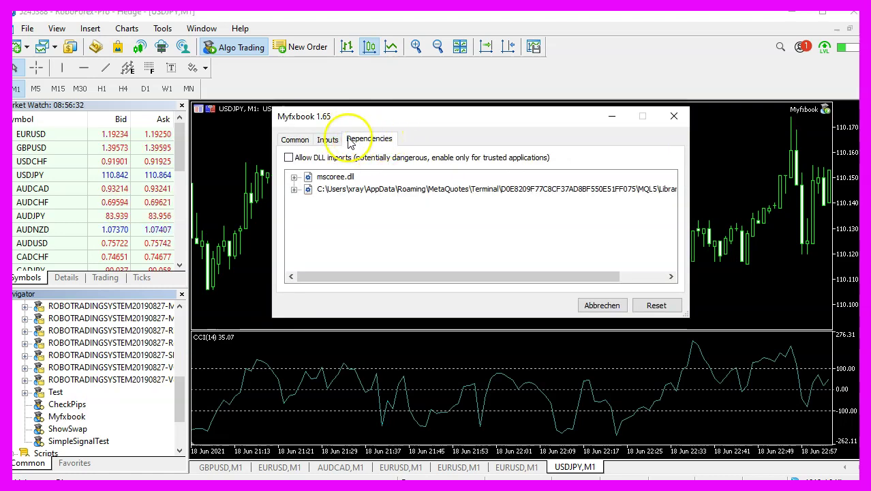
# Allow DLL imports for the Myfxbook EA after checking its mscoree.dll dependency.
pyautogui.click(294, 177)
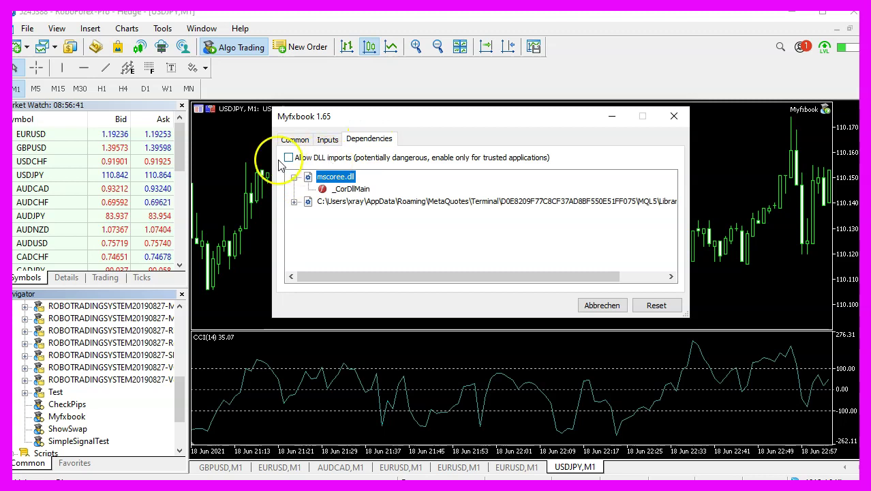
pyautogui.click(289, 158)
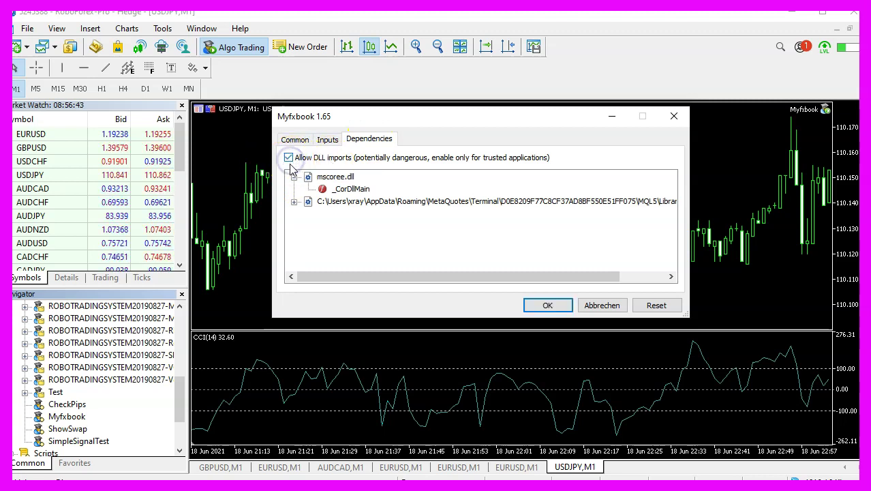
pyautogui.click(294, 202)
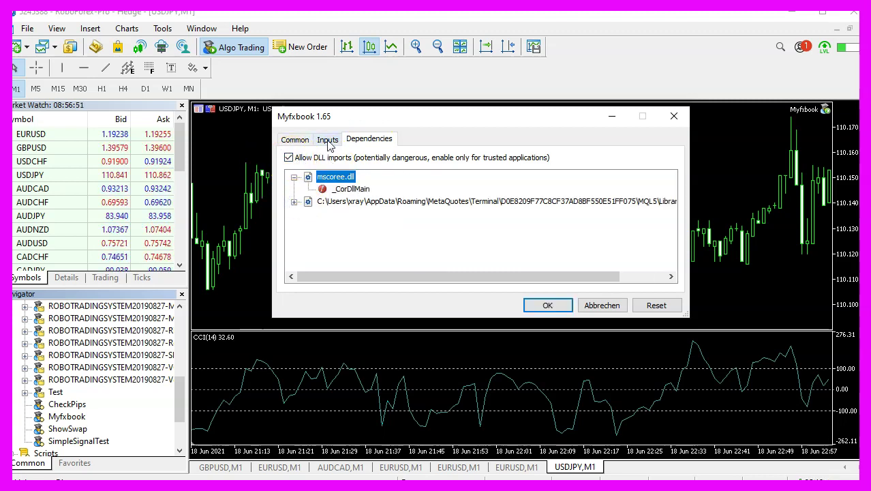
pyautogui.click(328, 140)
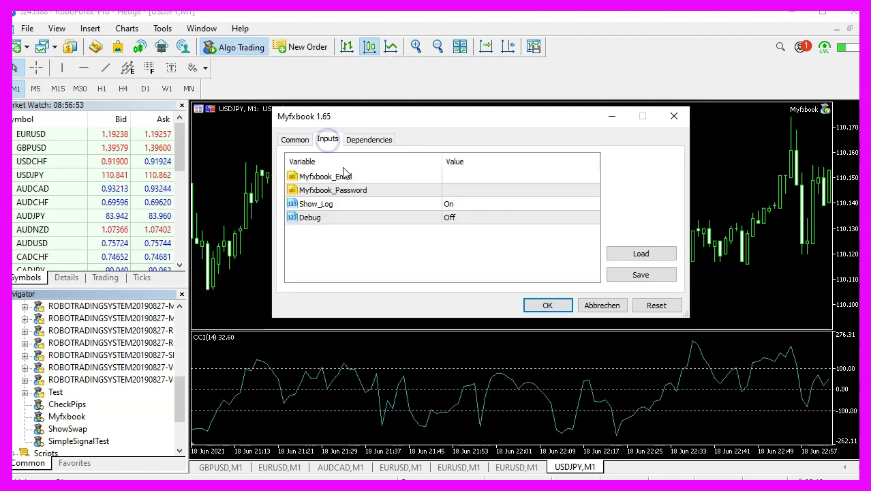
# Enter the account e-mail and password as Myfxbook_Email and Myfxbook_Password, then start the EA.
pyautogui.doubleClick(553, 176)
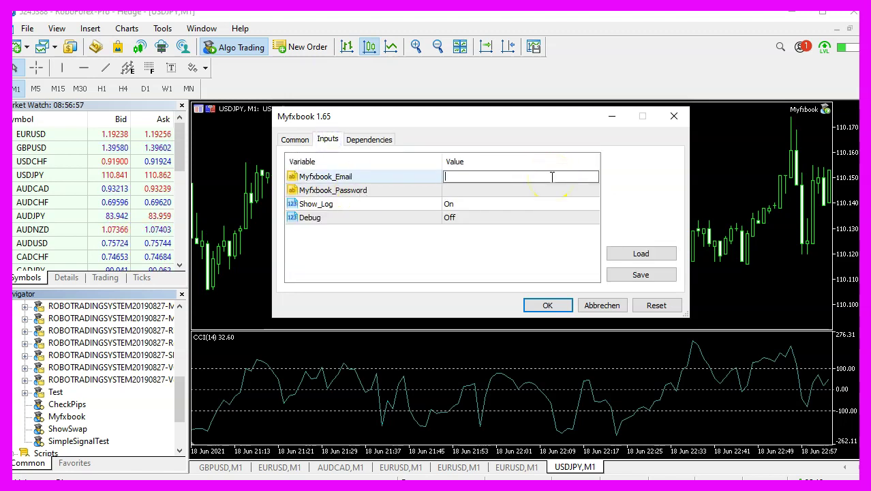
pyautogui.doubleClick(447, 191)
pyautogui.write('1234567')
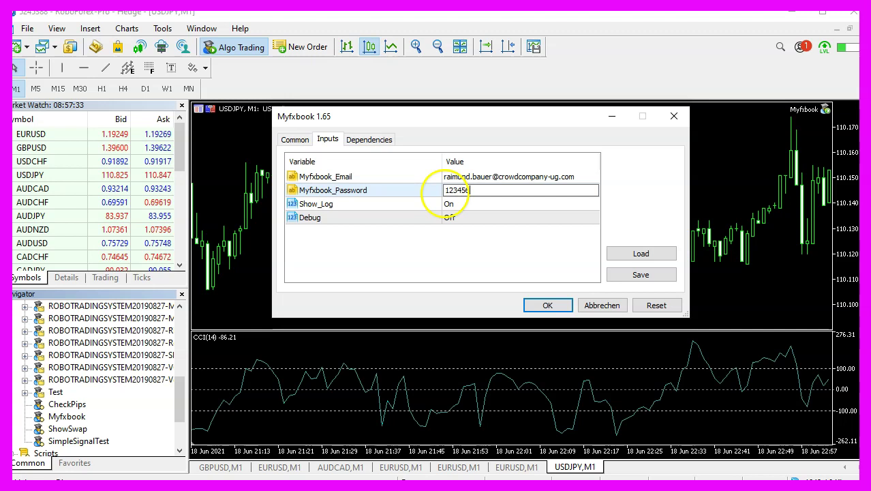
pyautogui.hotkey('ctrl', 'a')
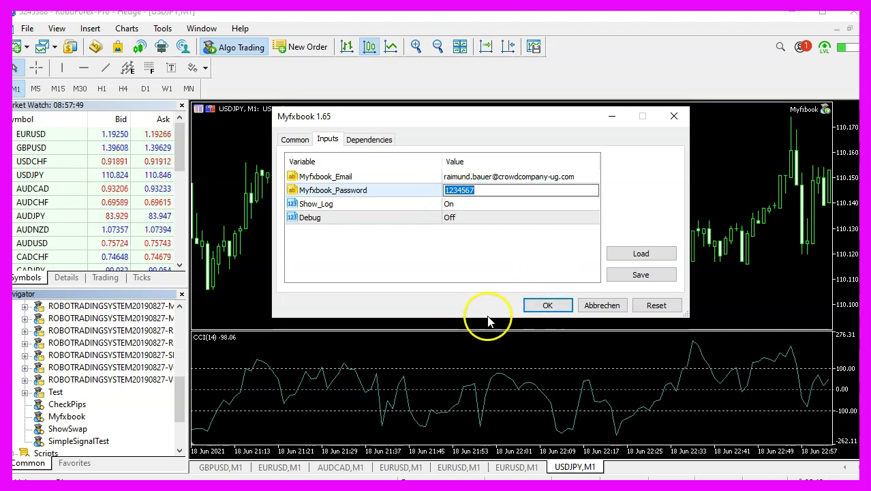
pyautogui.click(549, 306)
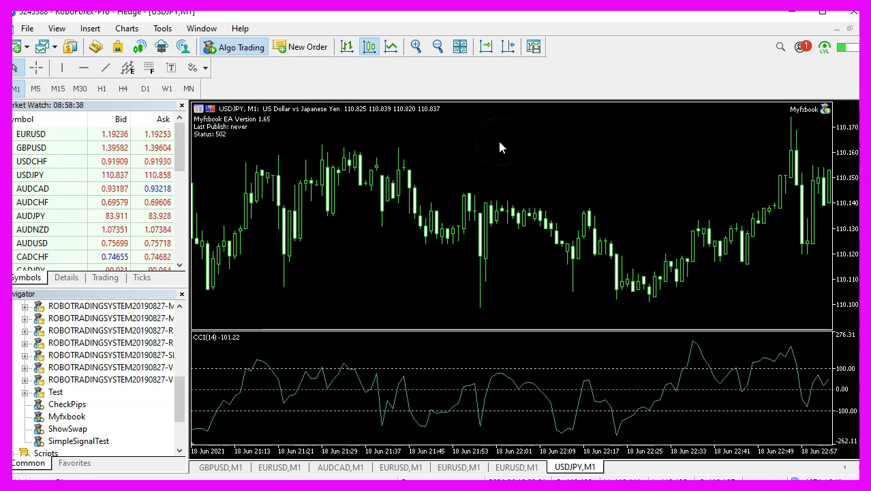
# Reapply the Myfxbook EA settings on the chart to clear the Status 502 line.
pyautogui.doubleClick(502, 190)
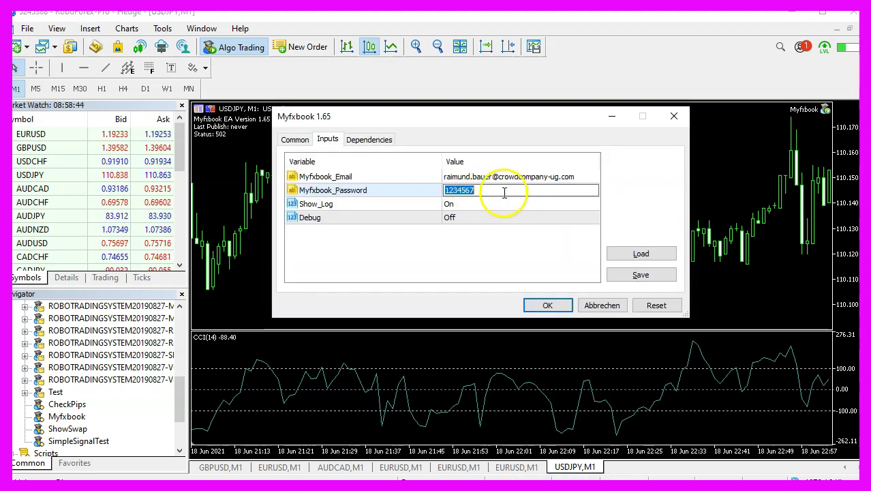
pyautogui.press('Return')
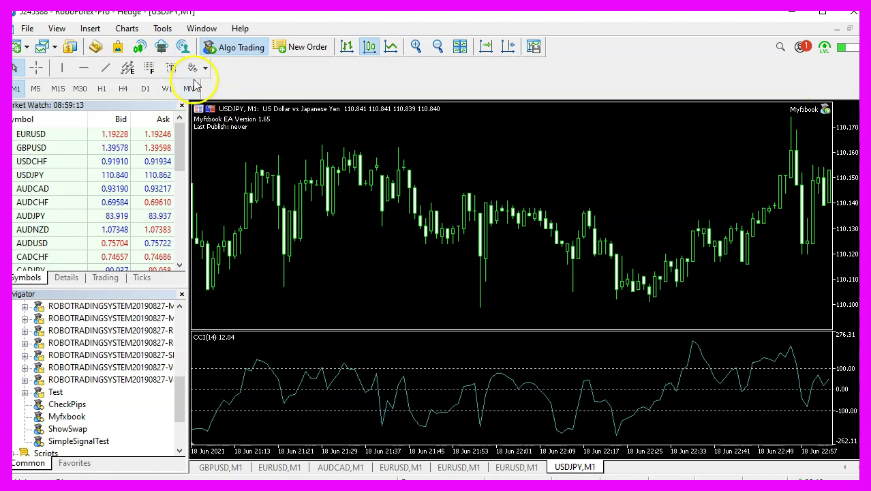
# Enable Allow DLL imports on the Expert Advisors tab of Tools > Options.
pyautogui.click(164, 31)
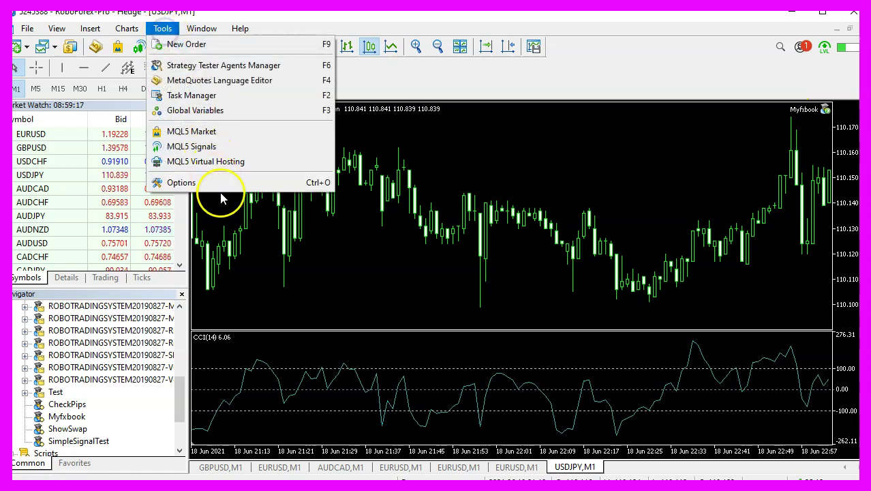
pyautogui.click(224, 183)
pyautogui.click(322, 106)
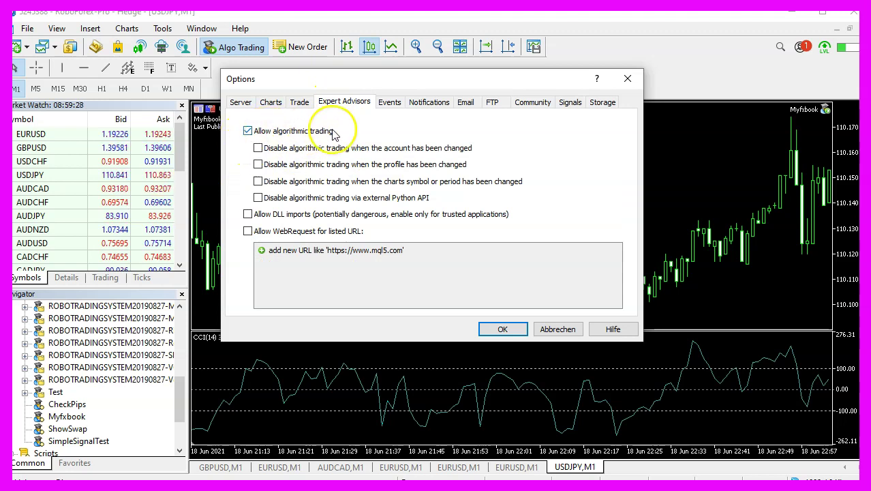
pyautogui.click(247, 214)
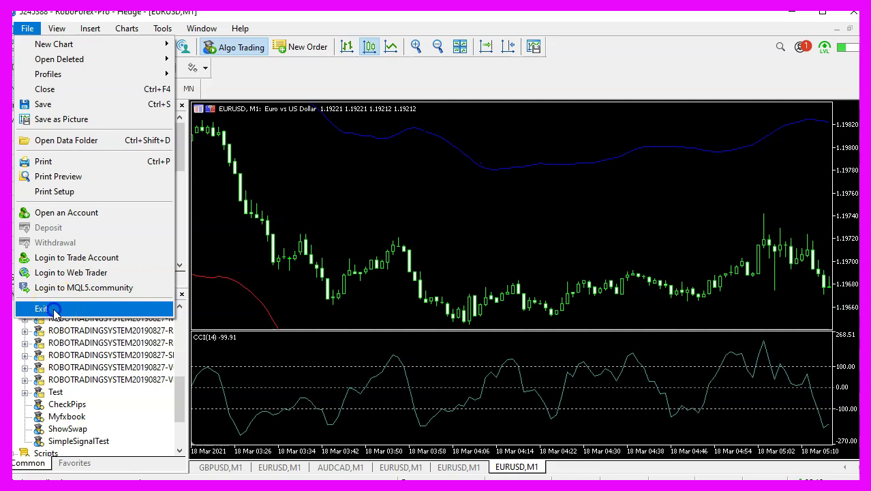
# Quit and restart MetaTrader 5.
pyautogui.click(55, 310)
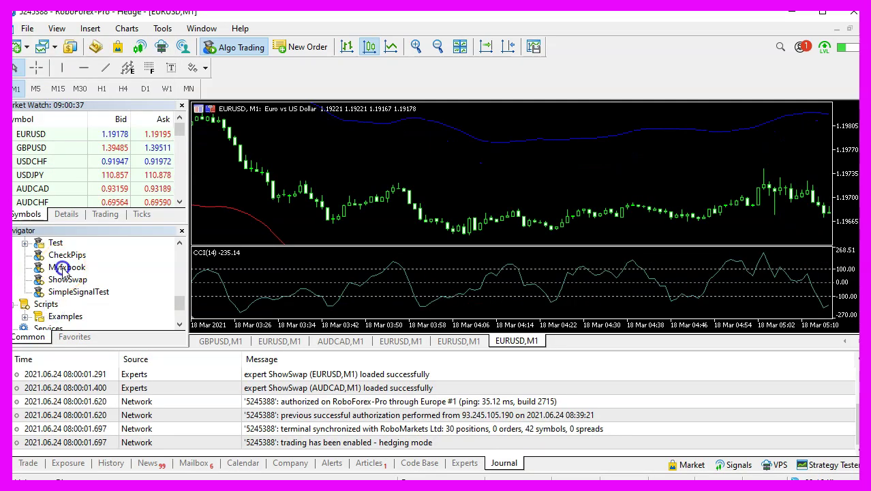
pyautogui.click(407, 126)
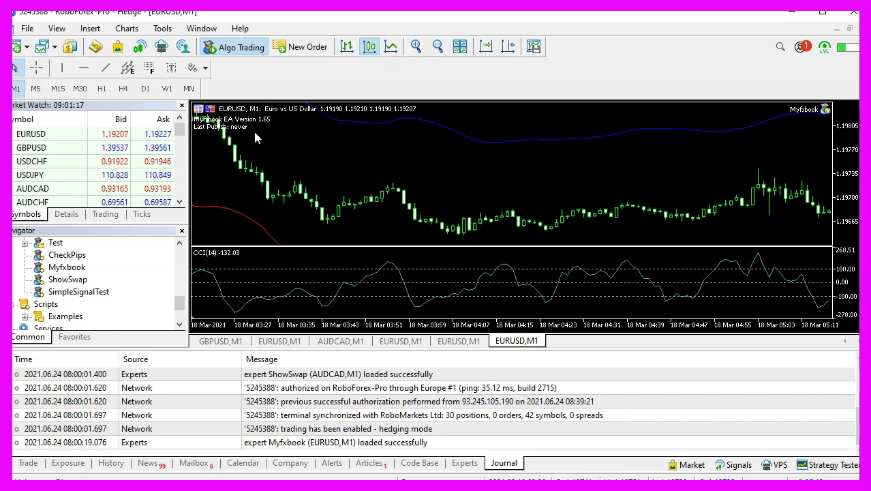
pyautogui.click(252, 135)
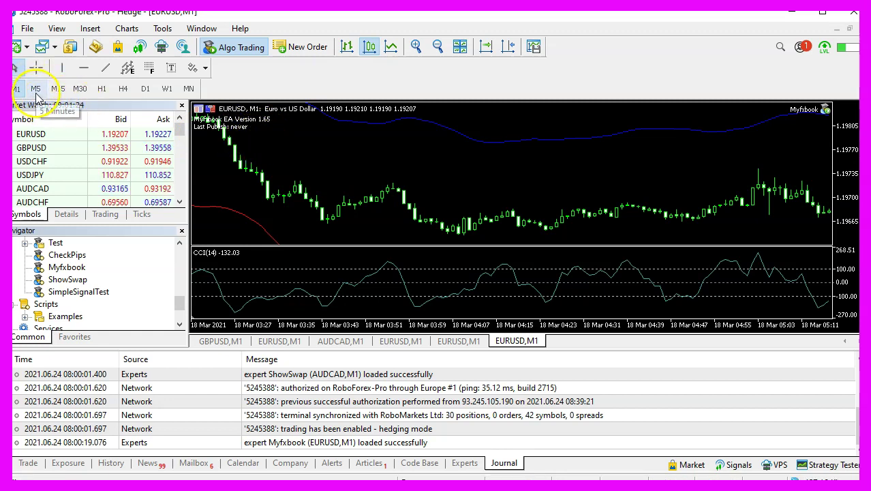
# Find the 'expert Myfxbook (EURUSD,M1) loaded successfully' entry at the bottom of the Journal.
pyautogui.click(310, 382)
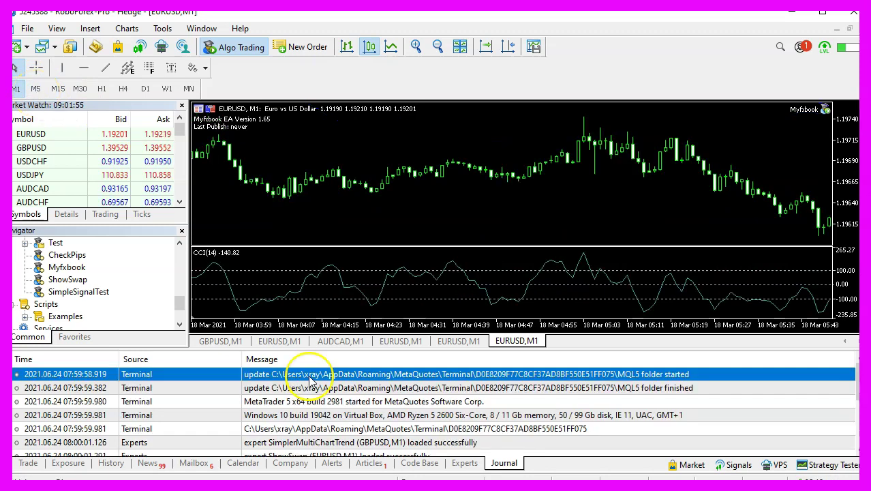
pyautogui.scroll(-3, 308, 387)
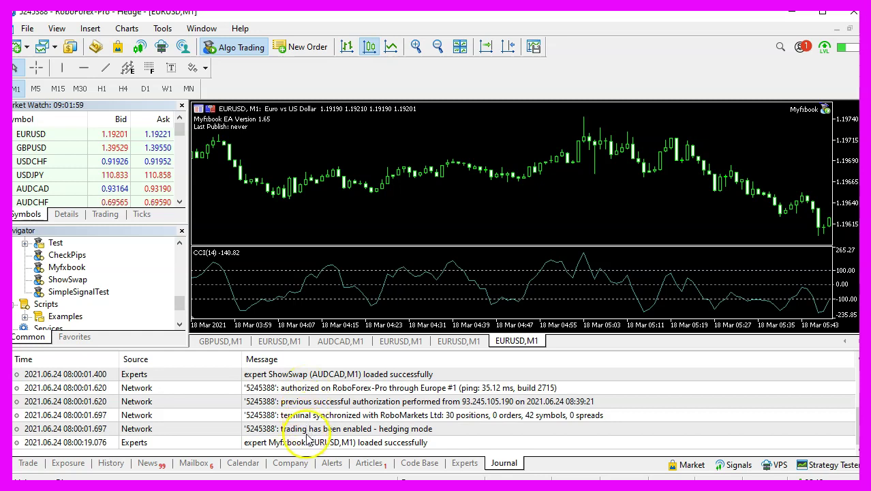
pyautogui.click(283, 443)
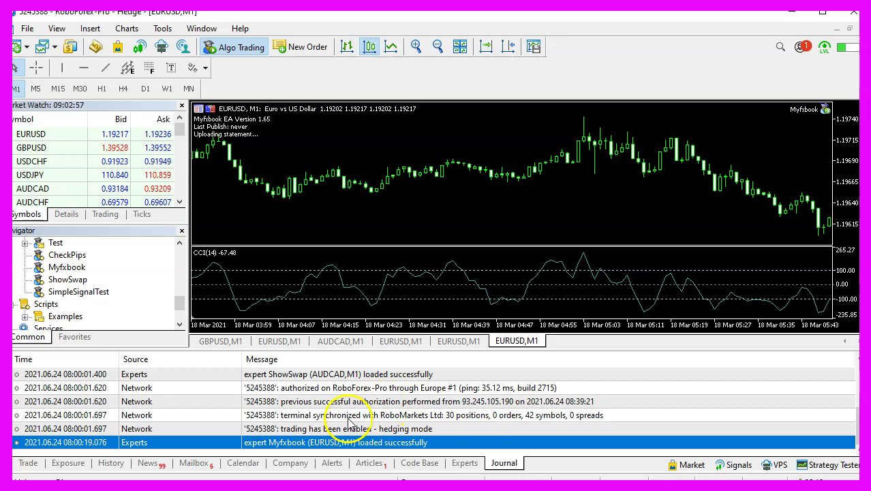
pyautogui.click(212, 143)
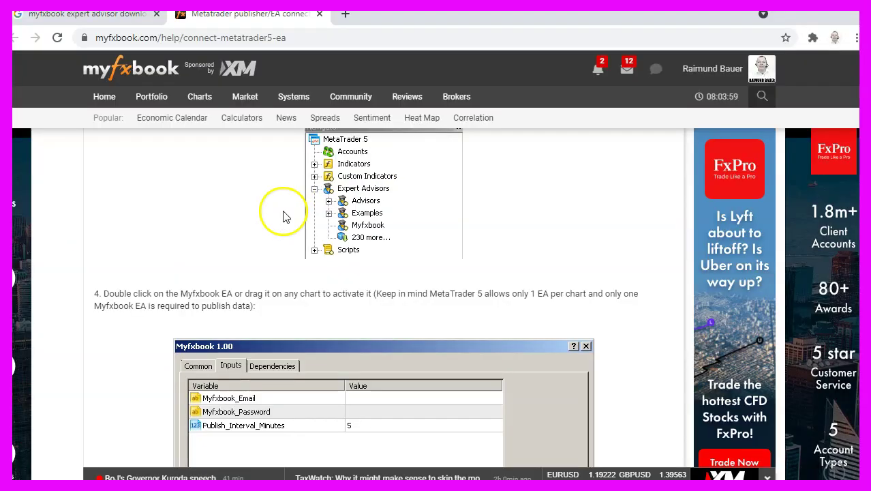
# Save Myfxbook.ex5 and Myfxbook.dll from Manual Installation to Downloads and show them in their folder.
pyautogui.scroll(-3, 284, 217)
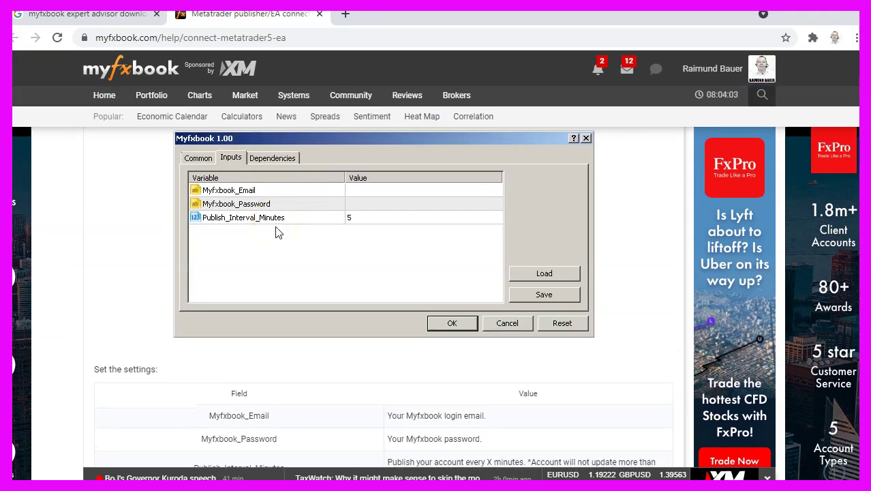
pyautogui.scroll(-7, 278, 231)
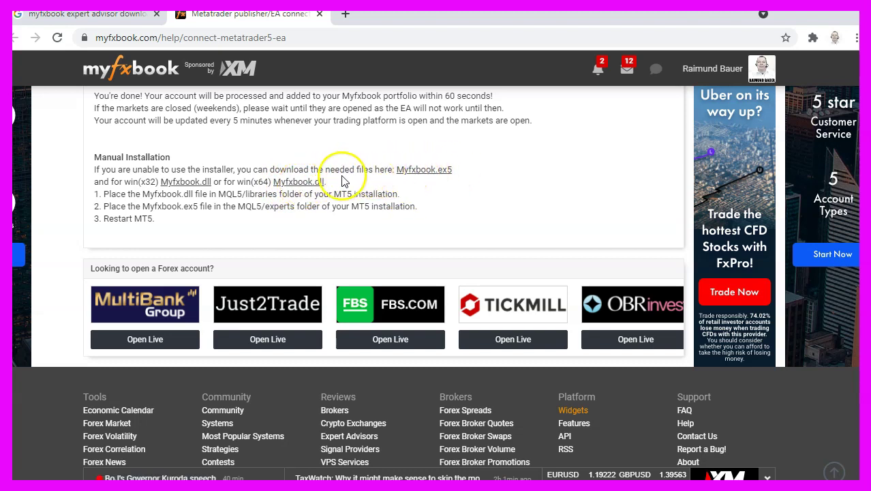
pyautogui.rightClick(414, 172)
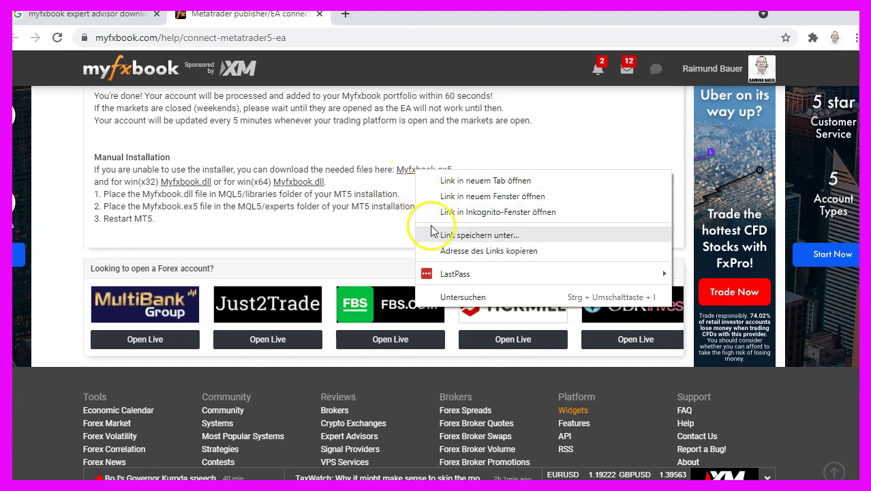
pyautogui.click(458, 235)
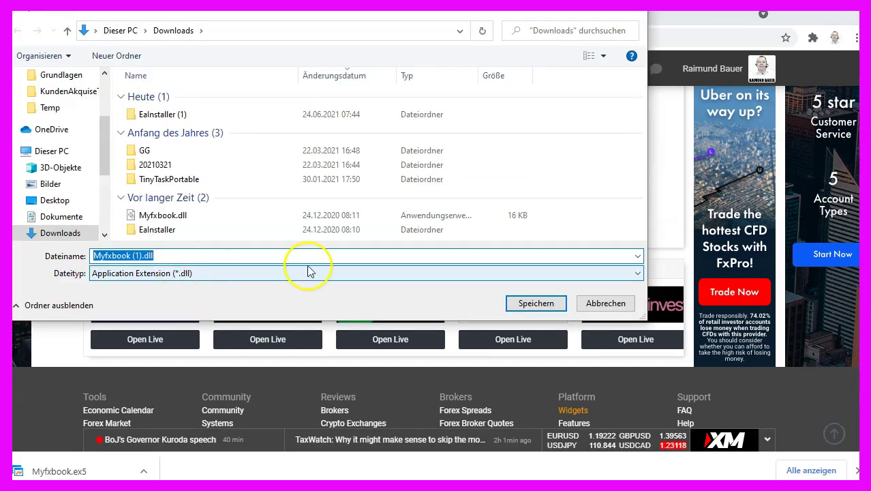
pyautogui.click(539, 305)
pyautogui.click(198, 471)
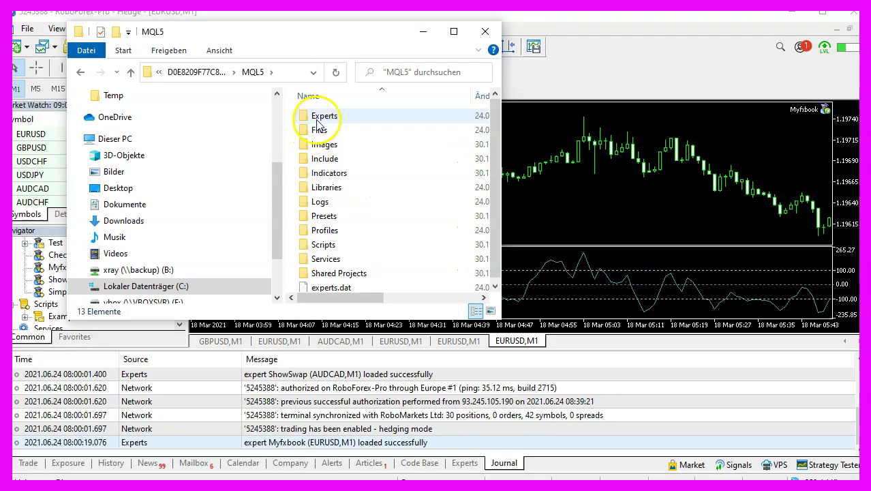
# Overwrite Myfxbook.ex5 in MQL5\Experts with the new download, then open MQL5\Libraries.
pyautogui.doubleClick(319, 114)
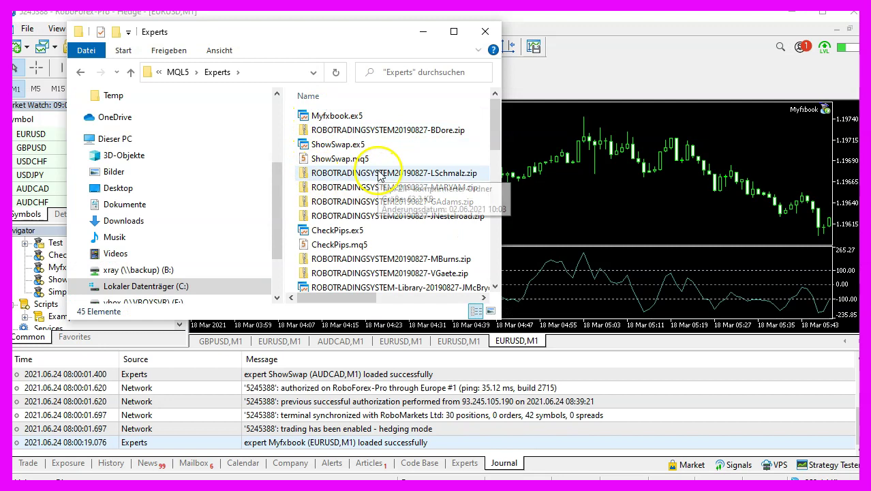
pyautogui.hotkey('ctrl', 'v')
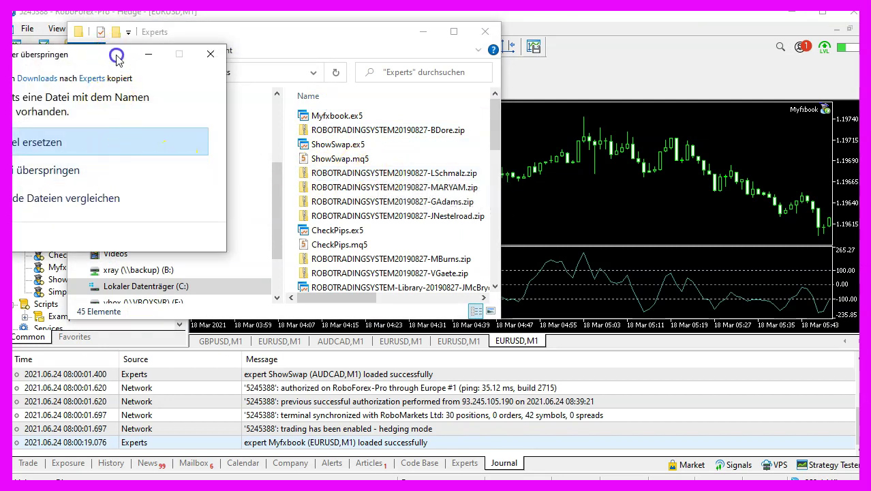
pyautogui.moveTo(116, 61); pyautogui.dragTo(387, 60)
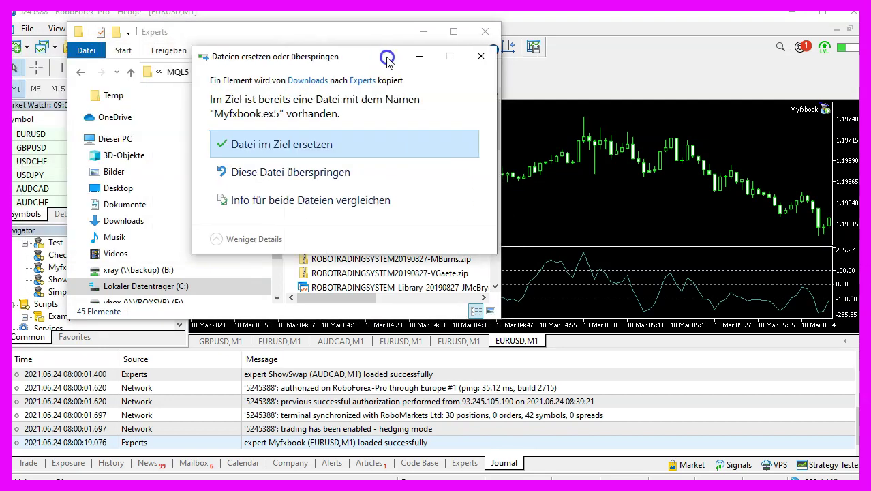
pyautogui.click(302, 147)
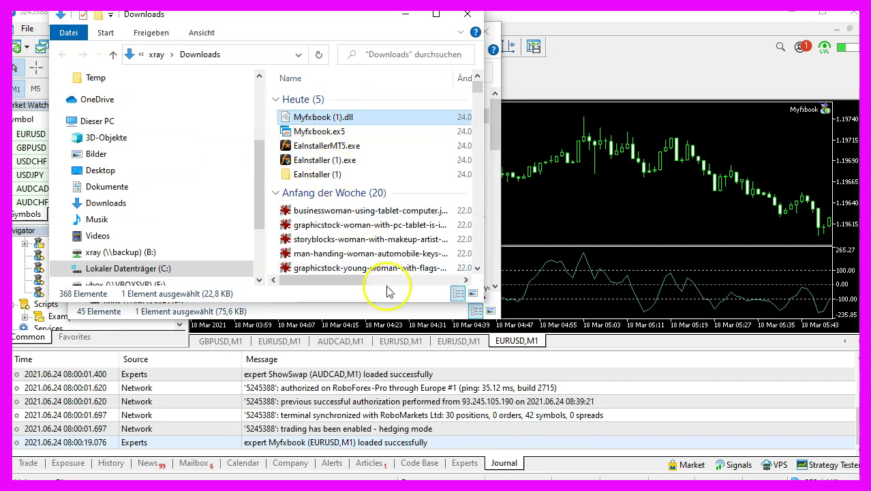
pyautogui.click(381, 308)
pyautogui.doubleClick(348, 206)
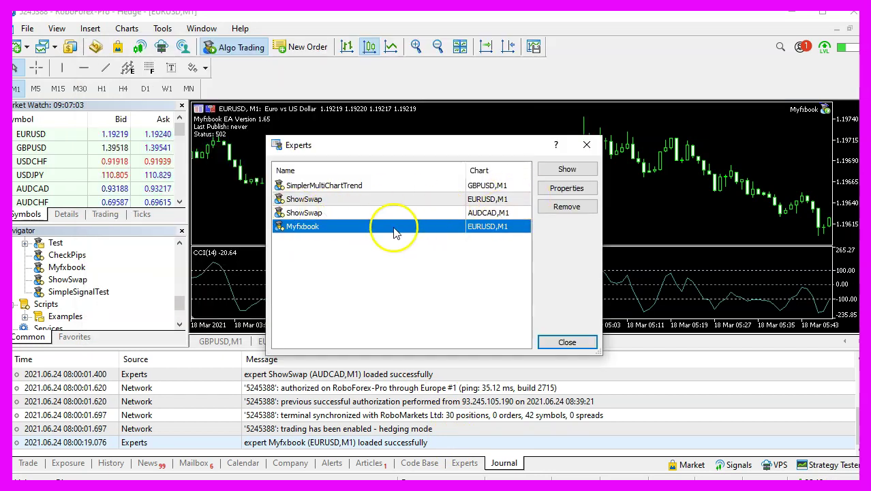
# Remove Myfxbook from the EURUSD chart and drag it back on from the Navigator.
pyautogui.click(567, 206)
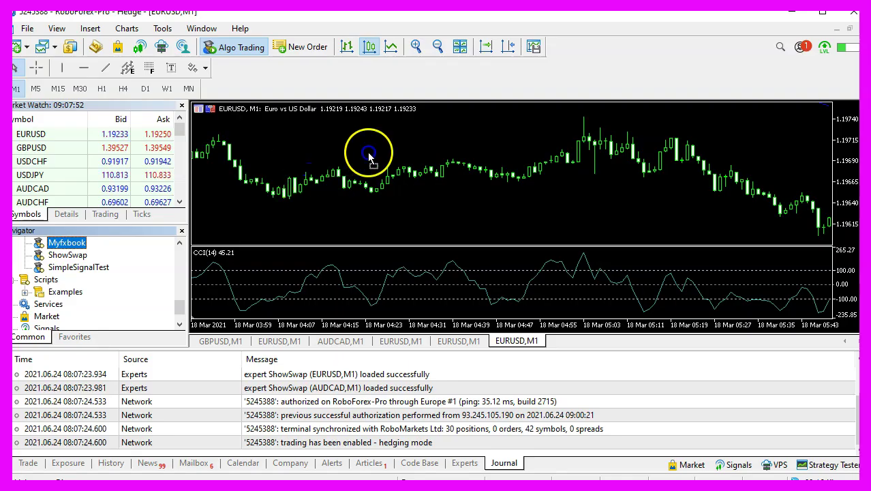
pyautogui.moveTo(369, 150); pyautogui.dragTo(390, 163)
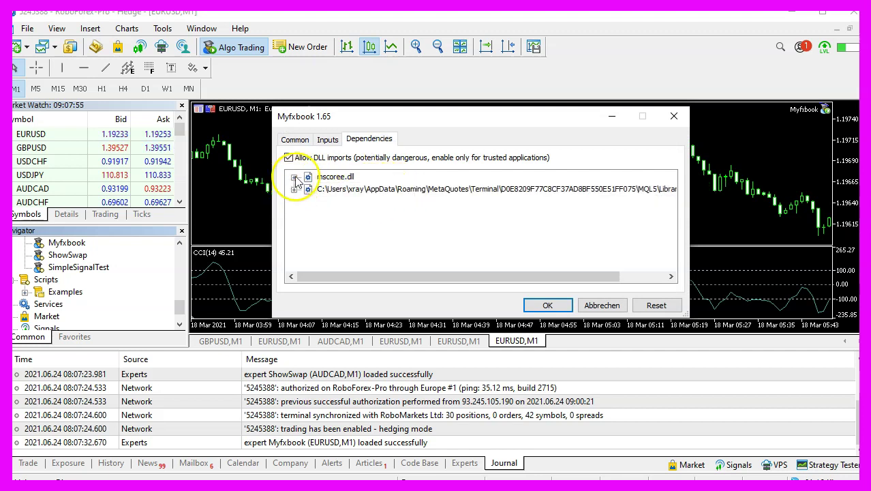
# Start the Myfxbook EA on EURUSD and review the mscoree.dll imports without changing anything.
pyautogui.press('Return')
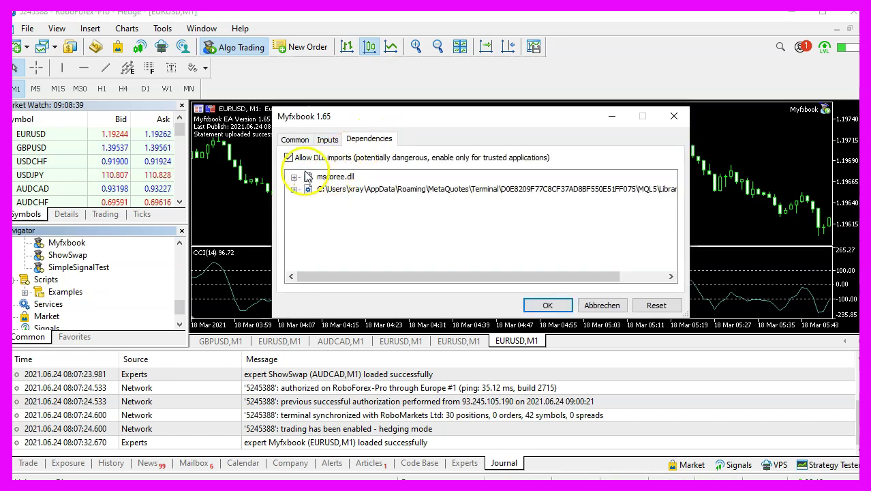
pyautogui.click(290, 177)
pyautogui.click(292, 178)
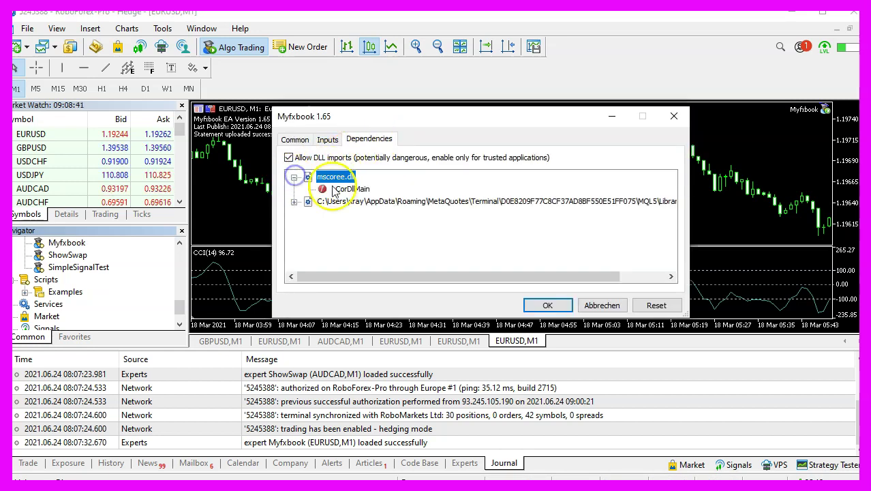
pyautogui.click(602, 304)
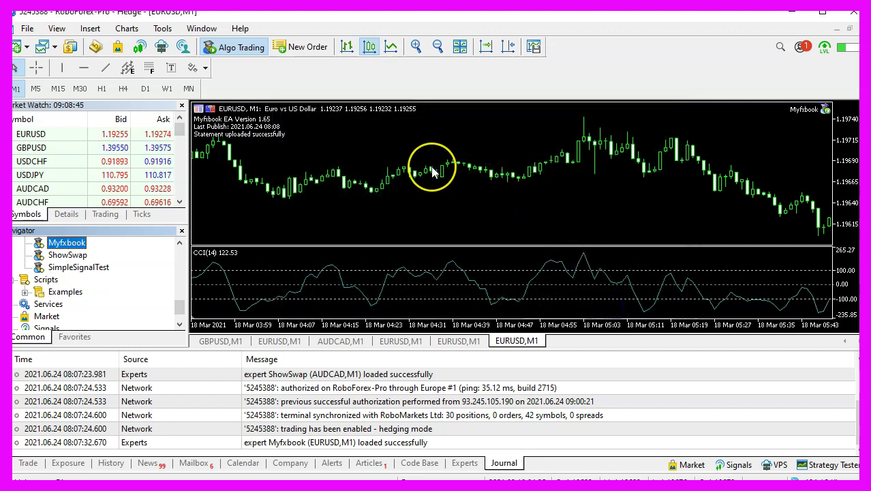
# Close the Toolbox journal panel with Ctrl+T to enlarge the EURUSD chart.
pyautogui.moveTo(432, 172)
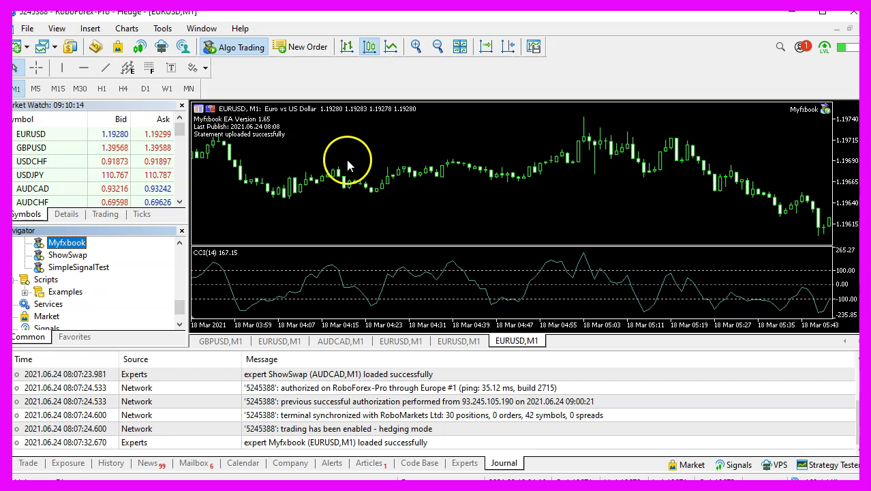
pyautogui.hotkey('ctrl', 't')
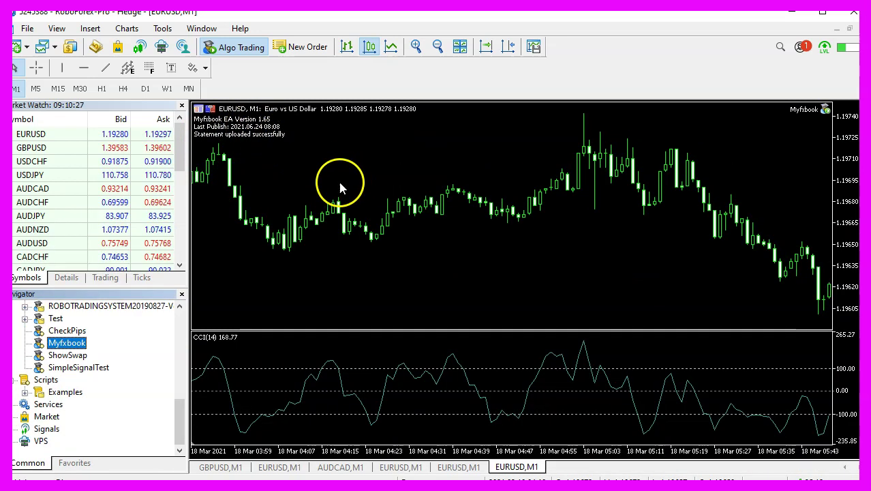